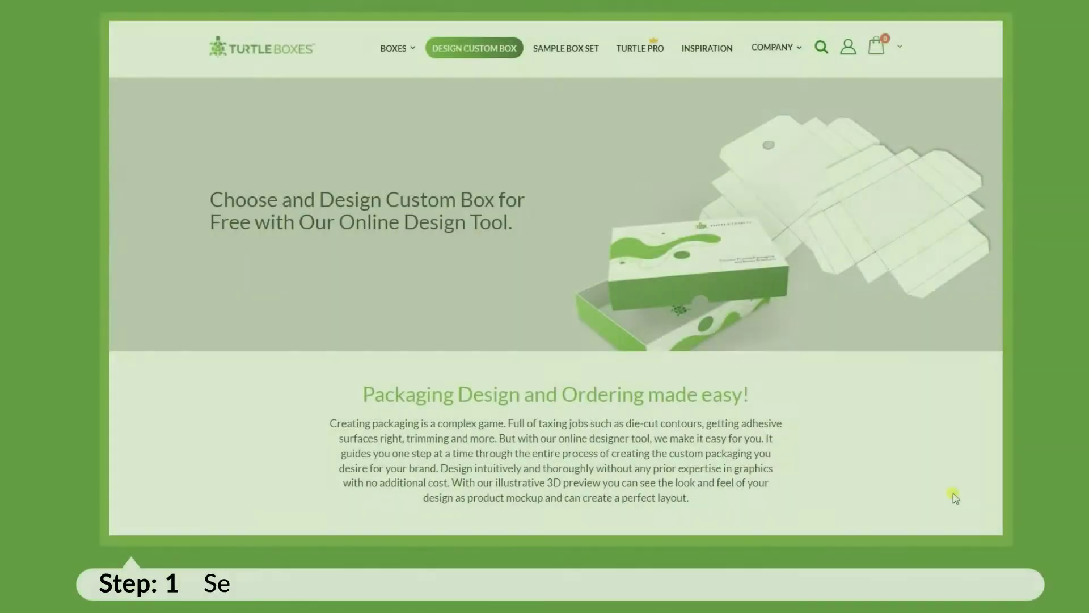
pyautogui.scroll(-2, 360, 287)
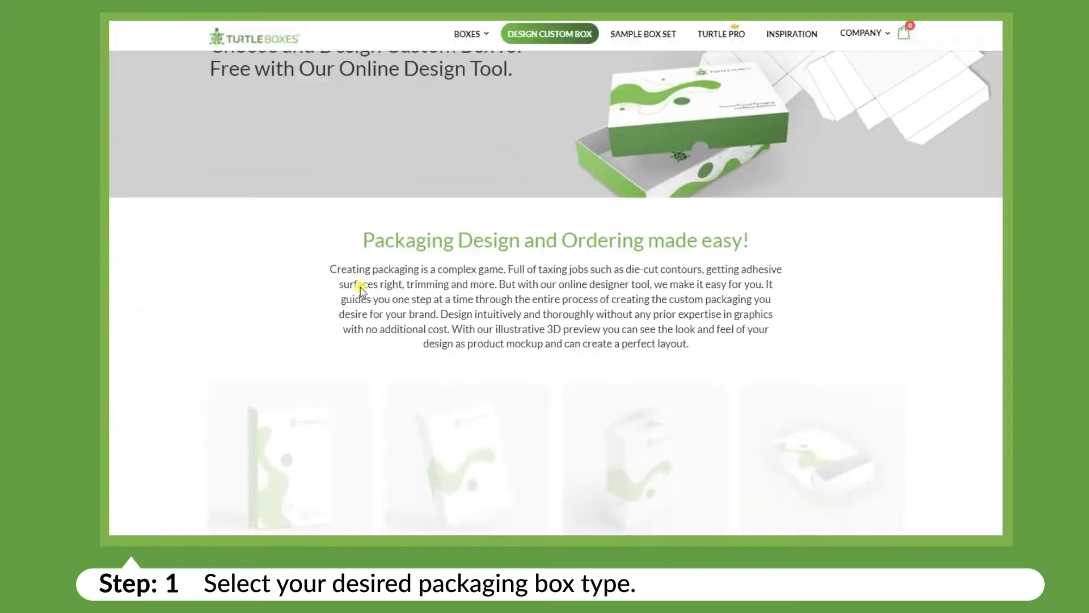
pyautogui.scroll(-1, 287, 318)
# Open the auto-lock-bottom folding carton, enter Length 160, Width 80, Height 100, and keep Standard Packaging.
pyautogui.click(269, 327)
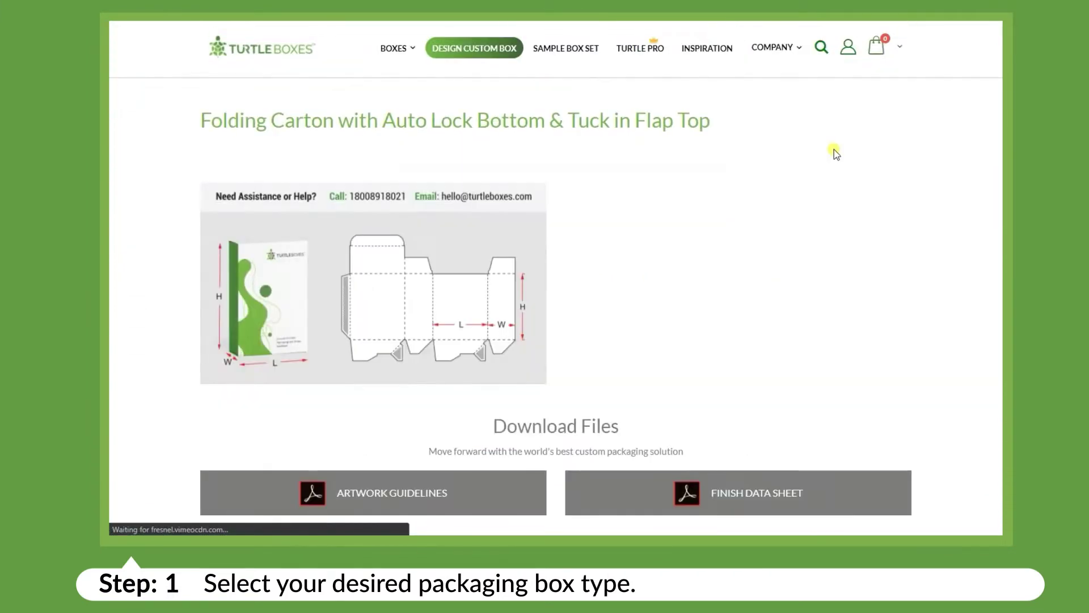
pyautogui.moveTo(771, 194); pyautogui.dragTo(713, 199)
pyautogui.write('160')
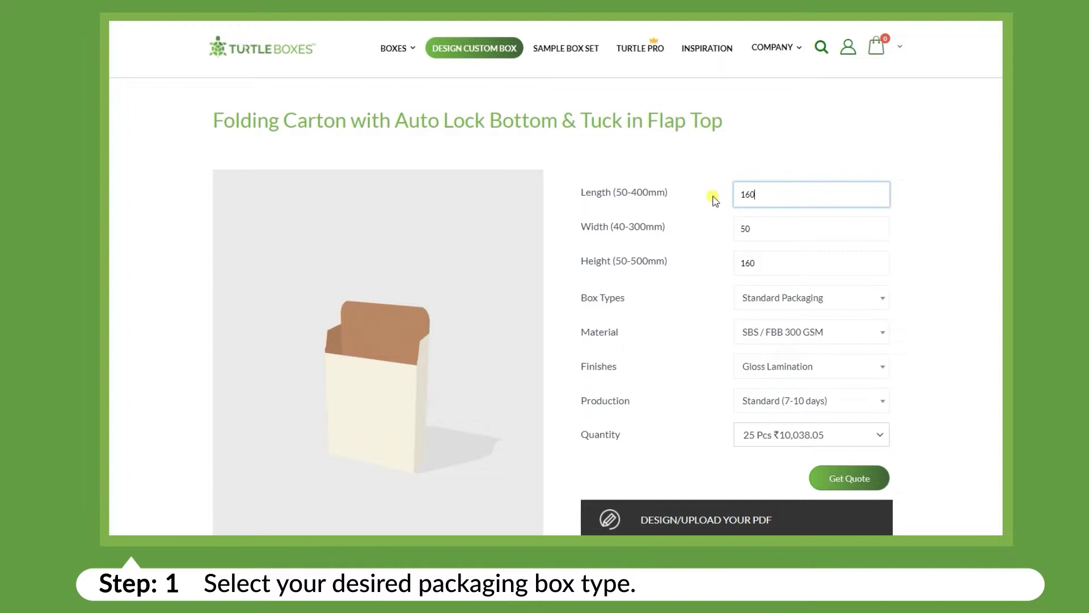
pyautogui.press('Tab')
pyautogui.write('8')
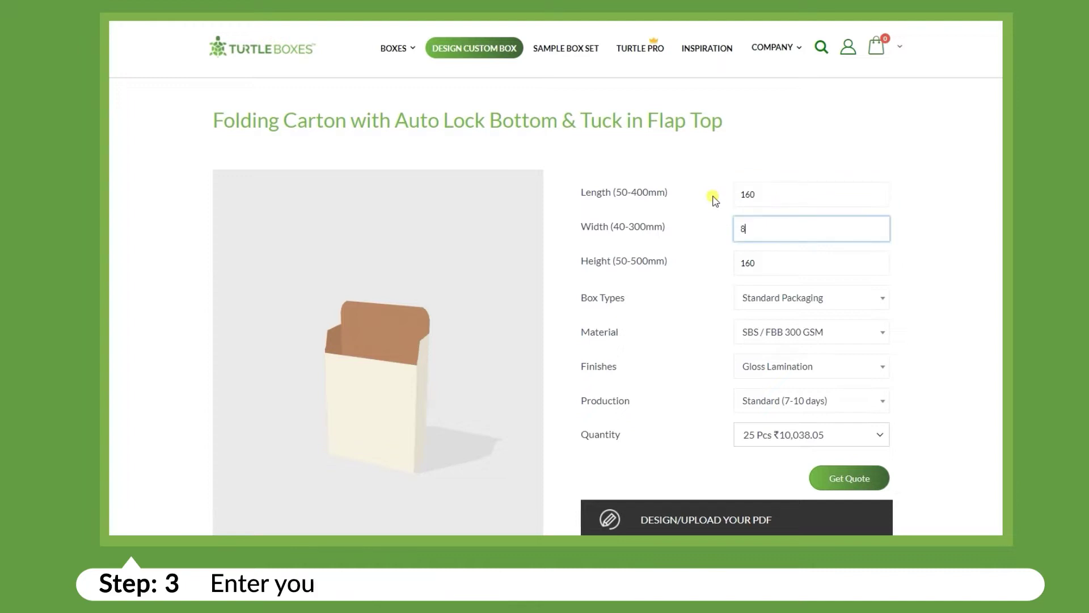
pyautogui.write('0')
pyautogui.press('Tab')
pyautogui.write('1')
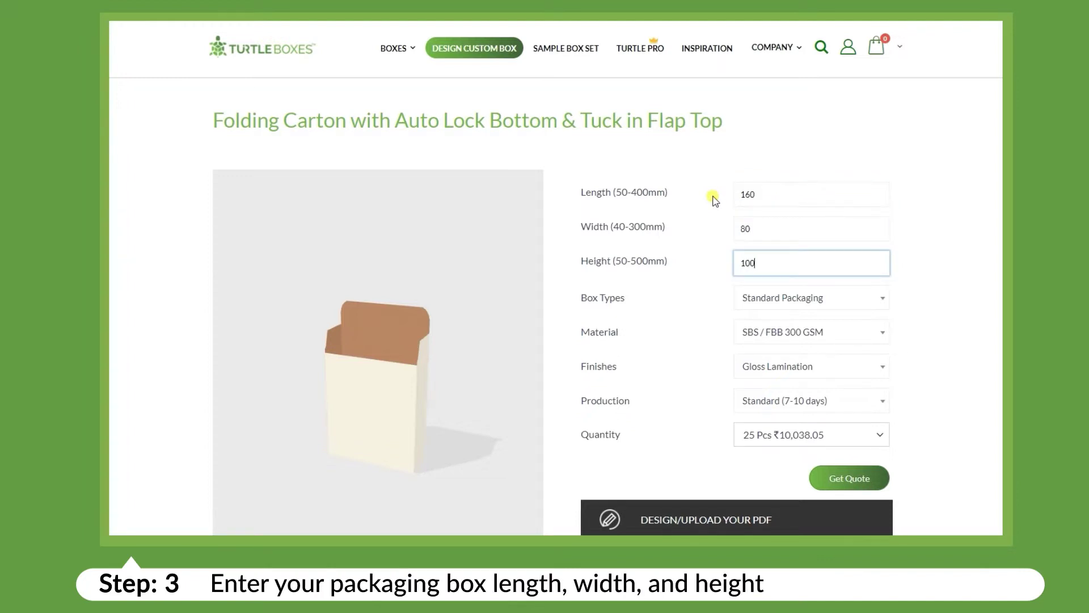
pyautogui.click(717, 361)
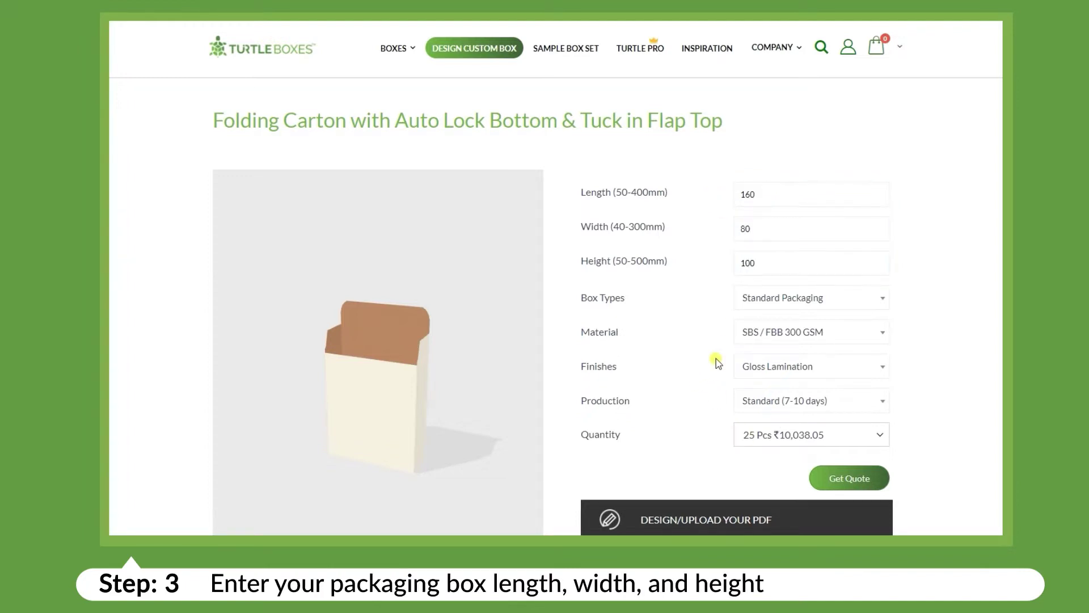
pyautogui.click(778, 302)
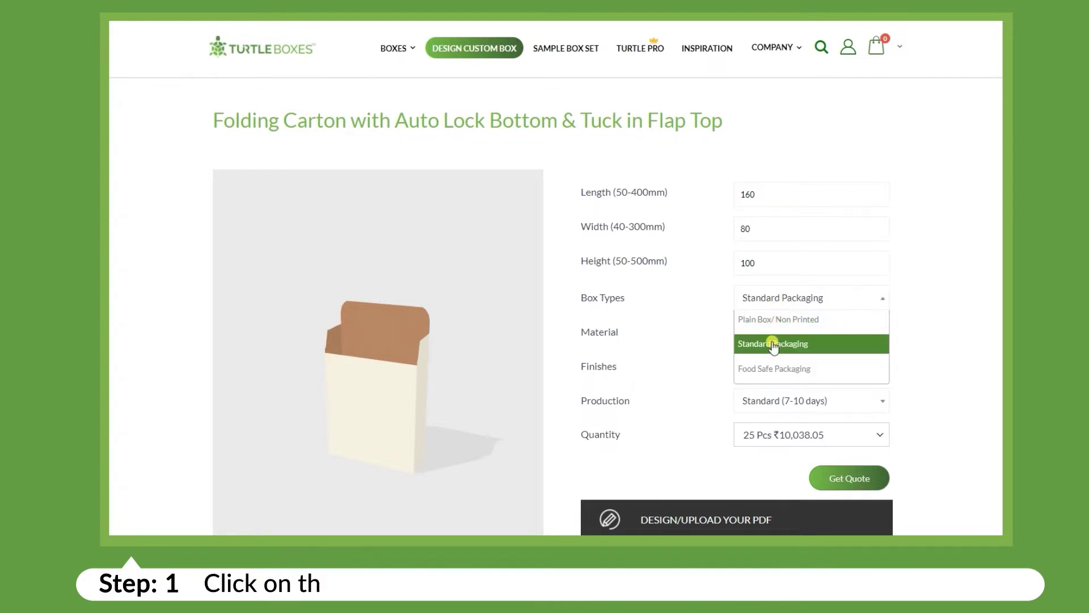
pyautogui.click(774, 344)
pyautogui.scroll(-1, 785, 267)
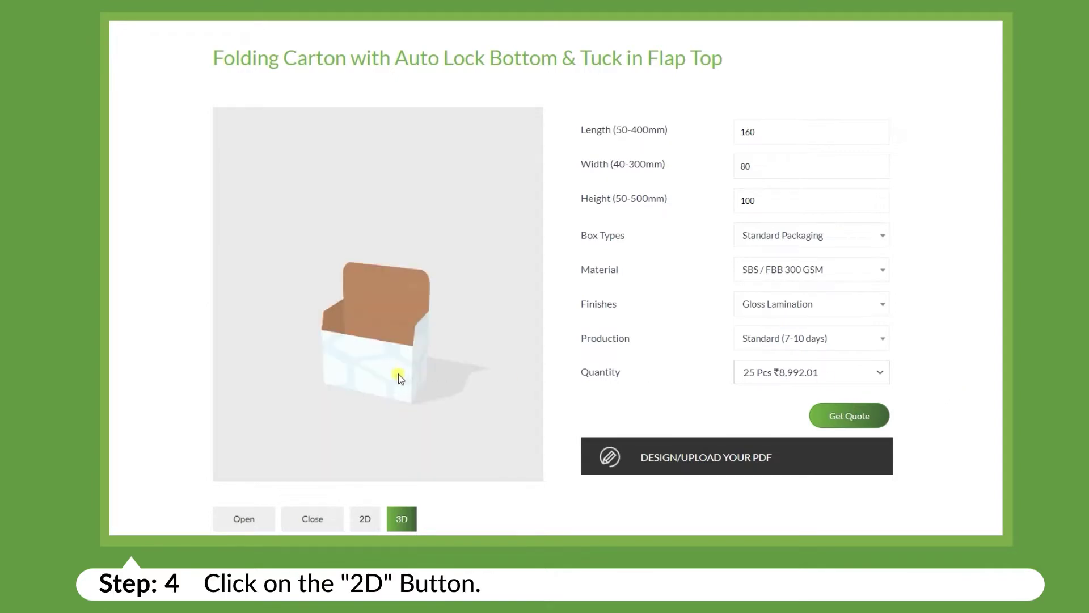
pyautogui.scroll(-1, 602, 387)
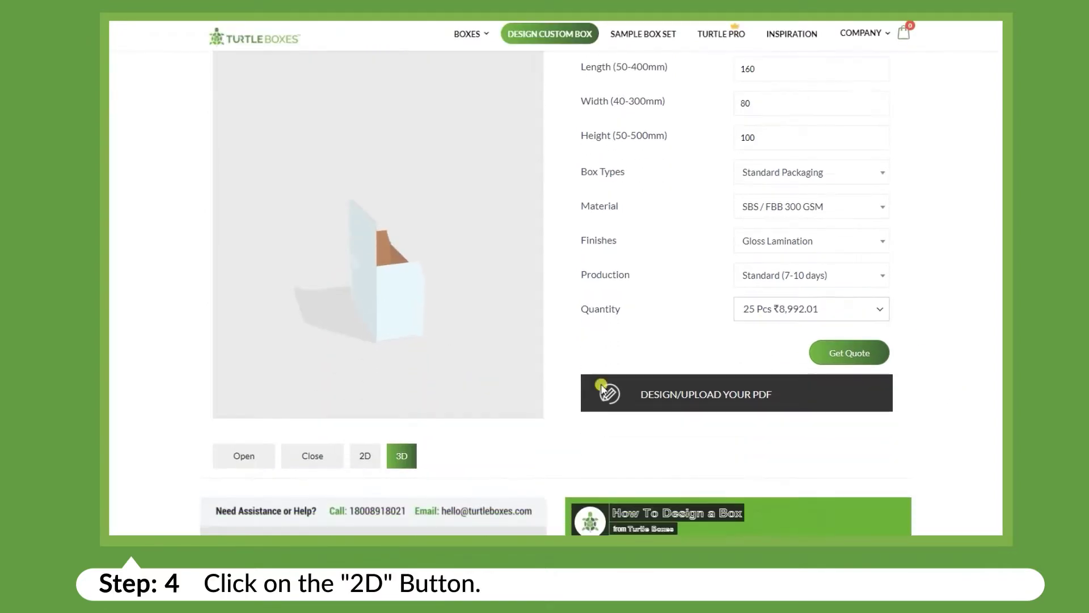
# Show the 2D flat keyline and download it as My_Design_Keyline.pdf.
pyautogui.click(365, 457)
pyautogui.scroll(2, 639, 340)
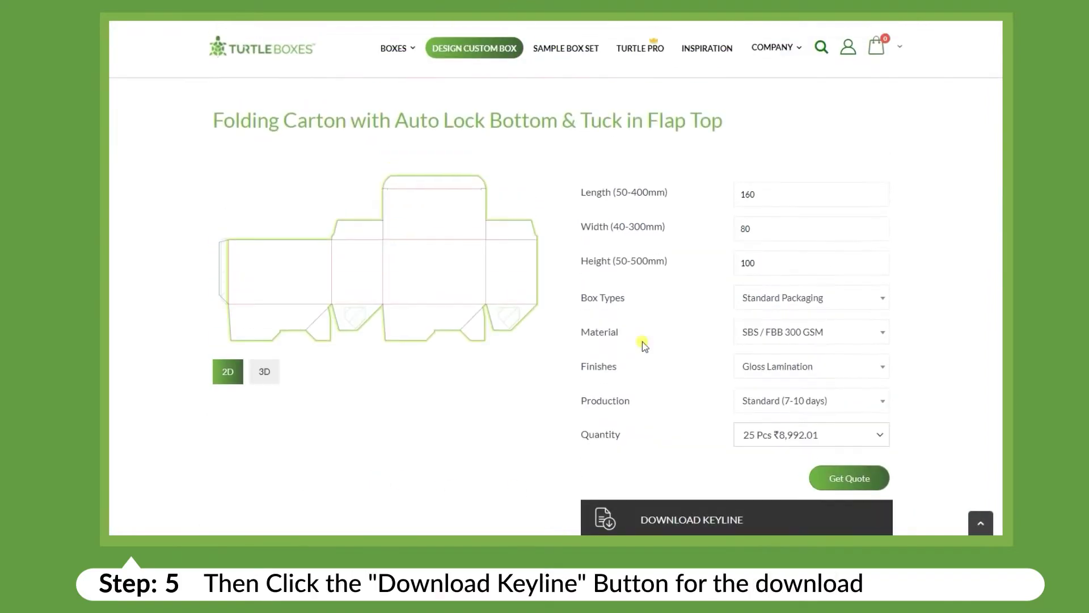
pyautogui.scroll(-1, 857, 434)
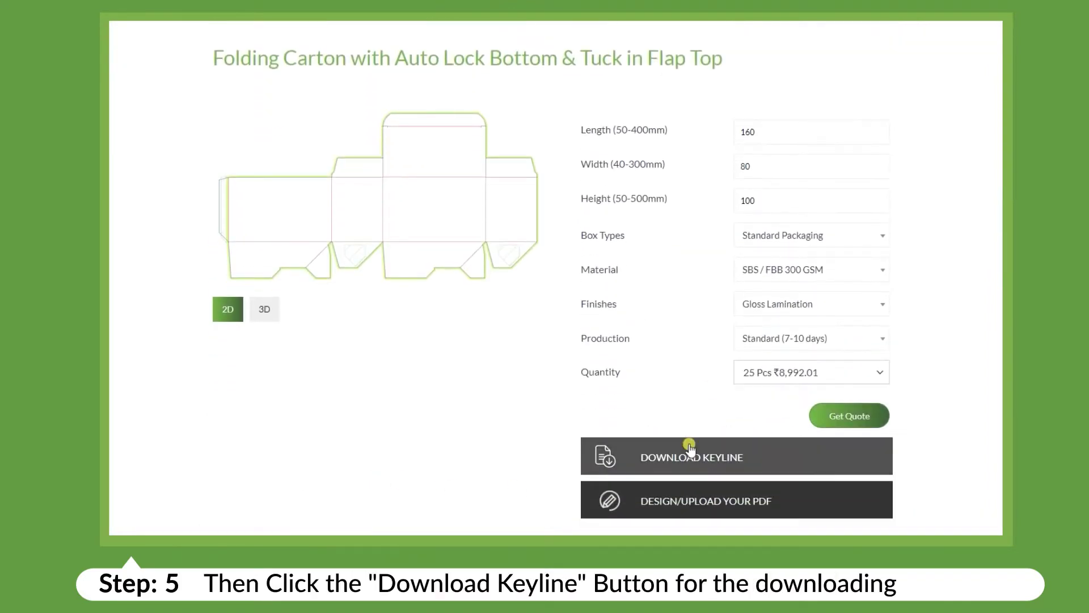
pyautogui.click(735, 457)
pyautogui.write('My')
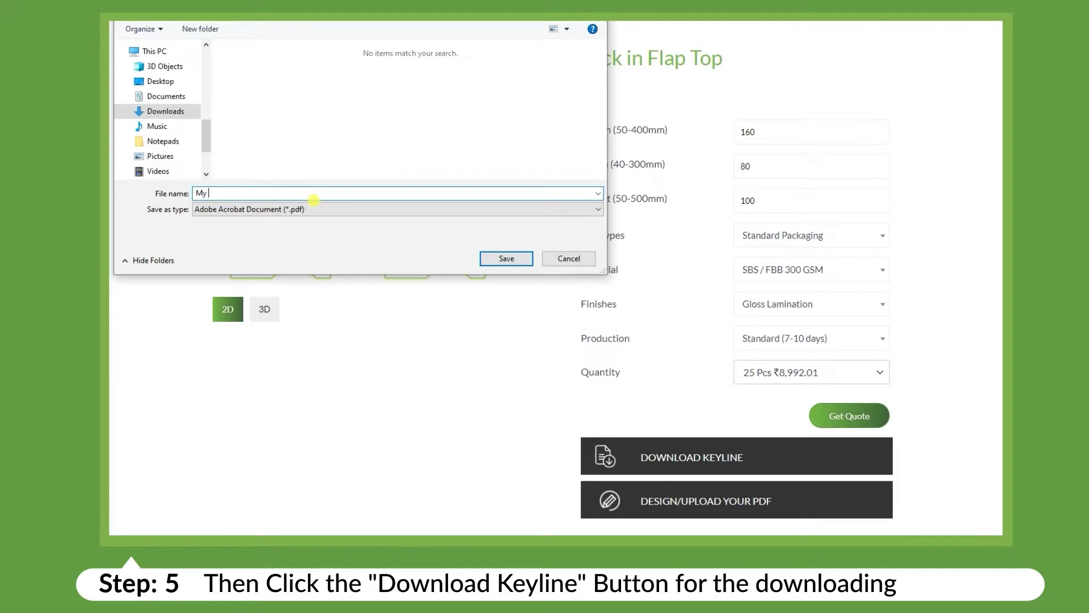
pyautogui.write('Design_Keyline')
pyautogui.press('Return')
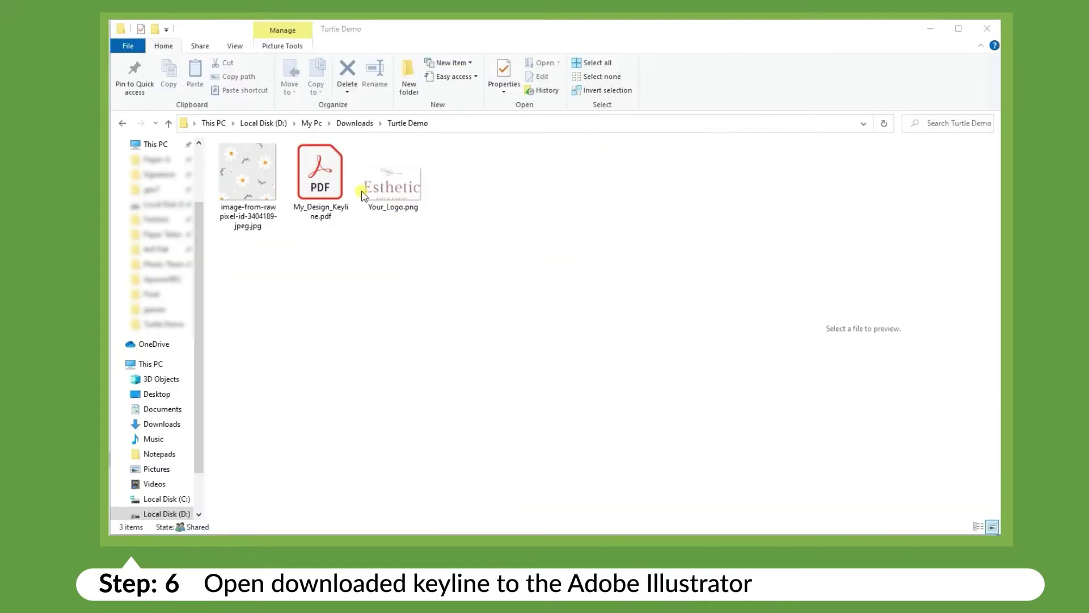
# Open My_Design_Keyline.pdf from Explorer in Adobe Illustrator 2020.
pyautogui.click(309, 174)
pyautogui.rightClick(303, 174)
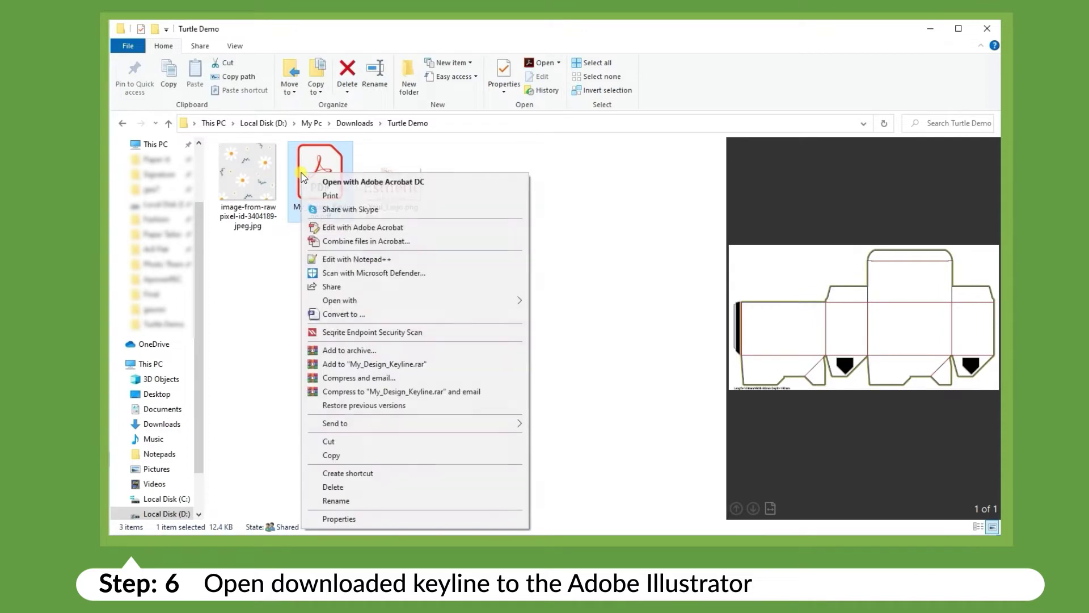
pyautogui.moveTo(340, 301)
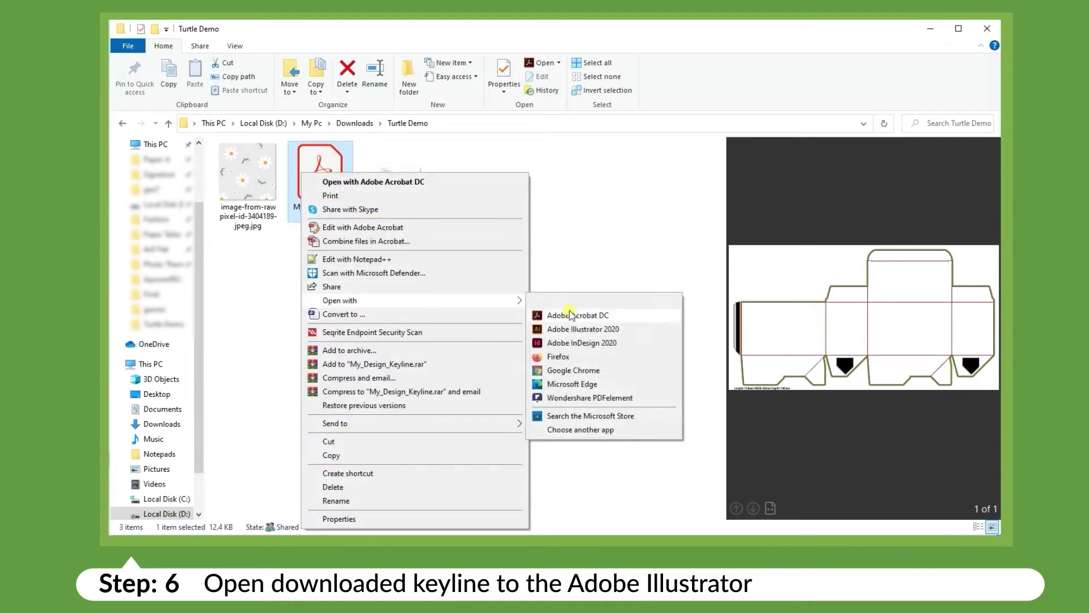
pyautogui.click(581, 331)
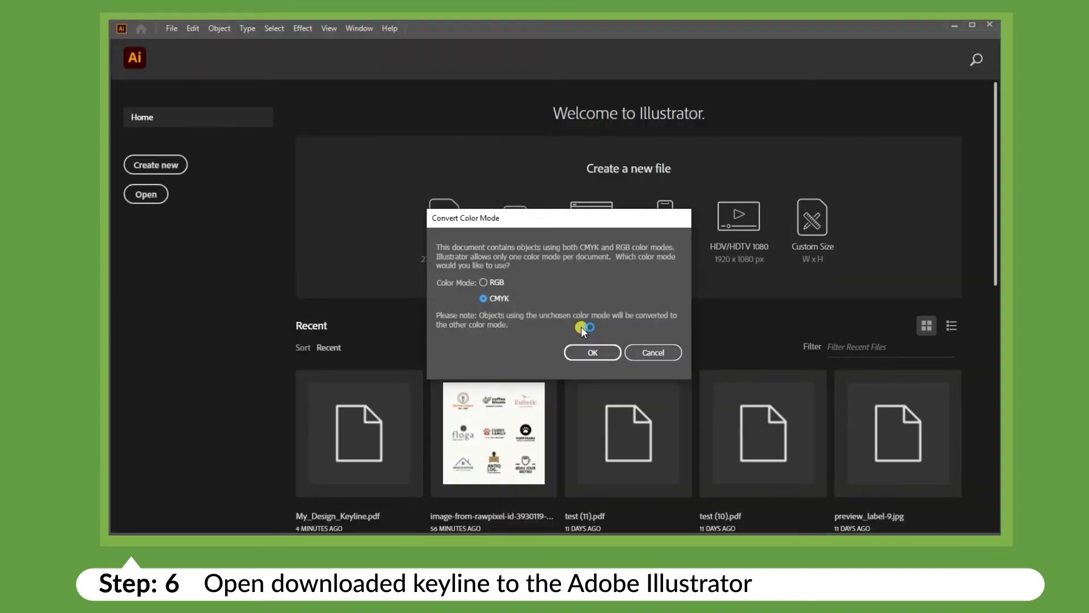
# Keep CMYK colour mode and add an empty Layer 2 in the Layers panel.
pyautogui.click(592, 357)
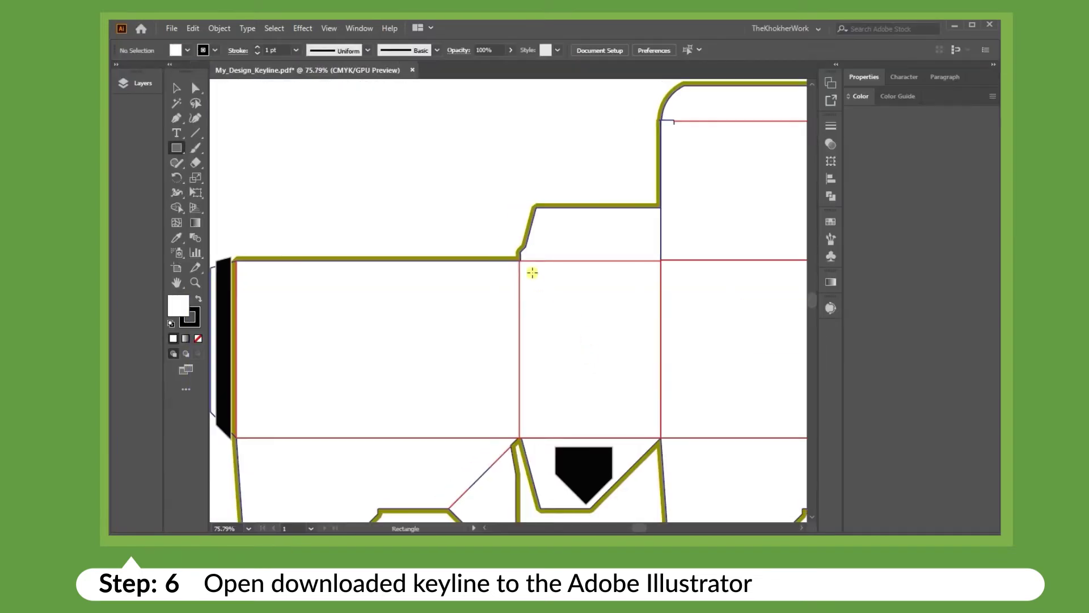
pyautogui.click(122, 66)
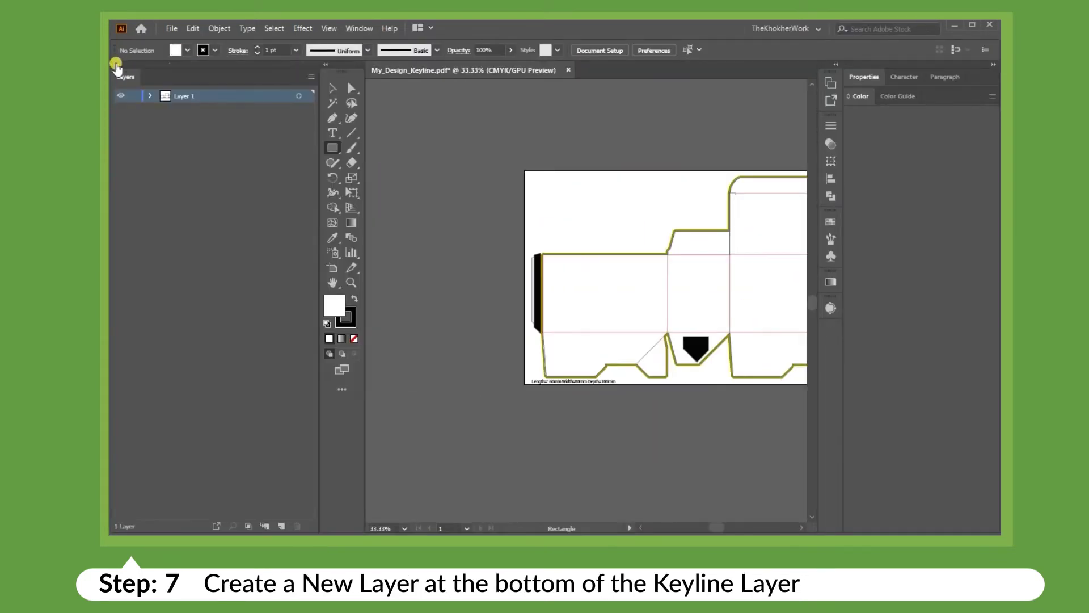
pyautogui.hscroll(5, 711, 239)
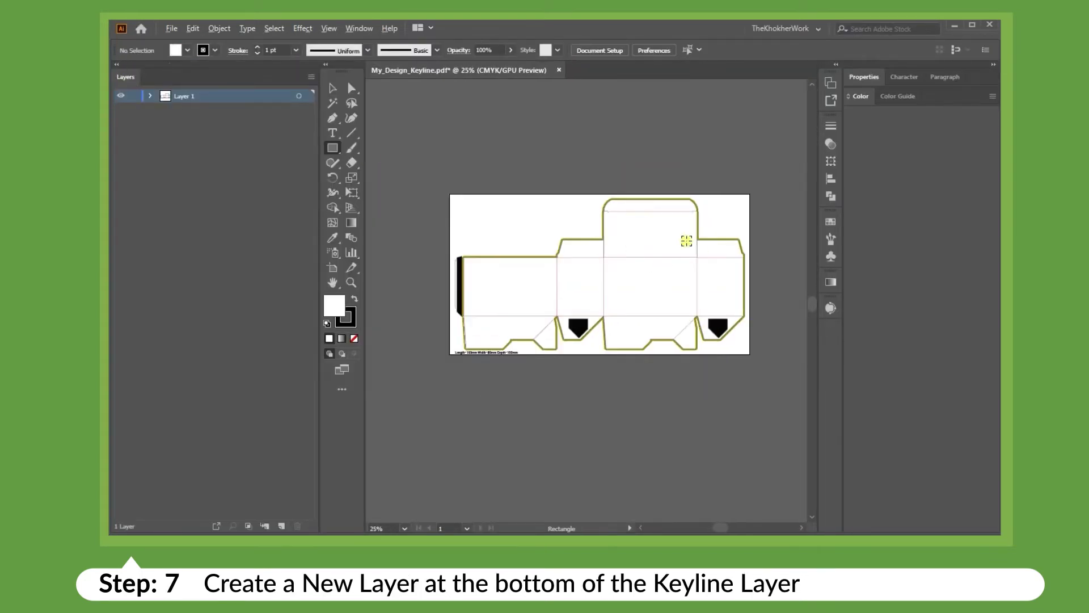
pyautogui.click(283, 526)
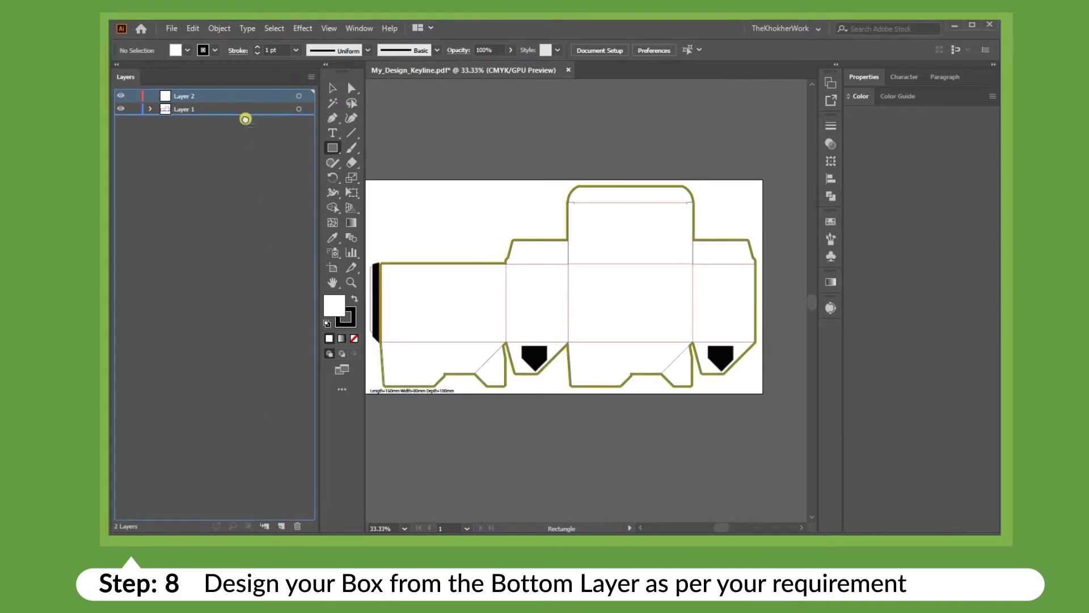
# Move Layer 2 below the keyline, centre the daisy image, and pick a grey fill.
pyautogui.moveTo(253, 97); pyautogui.dragTo(245, 122)
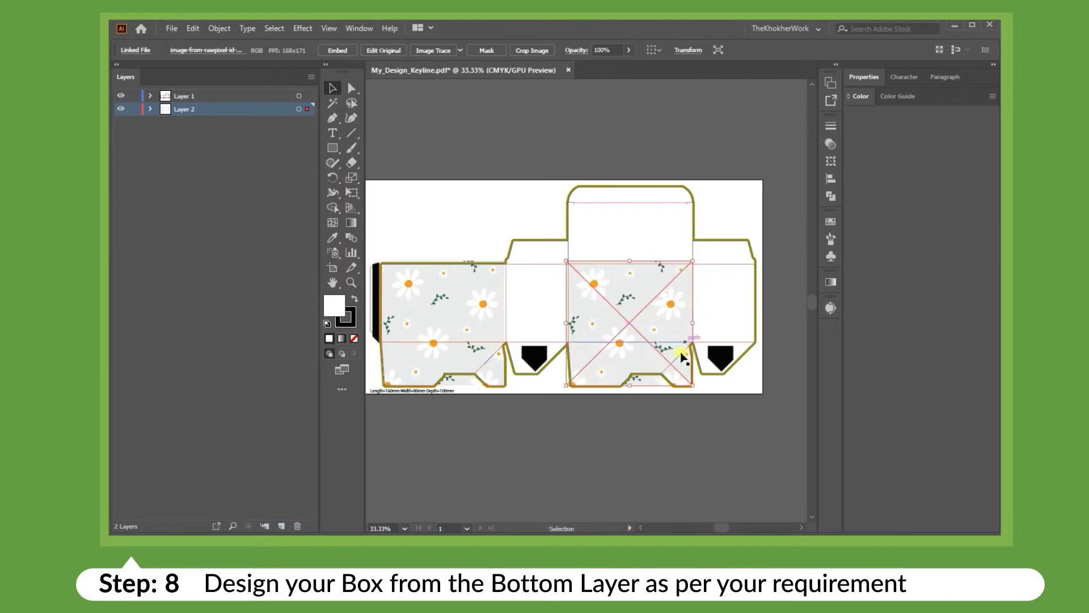
pyautogui.moveTo(504, 322)
pyautogui.mouseDown()
pyautogui.moveTo(568, 323)
pyautogui.moveTo(486, 309)
pyautogui.mouseUp()
pyautogui.keyDown('alt'); pyautogui.scroll(1, 566, 326); pyautogui.keyUp('alt')
pyautogui.scroll(-1, 486, 309)
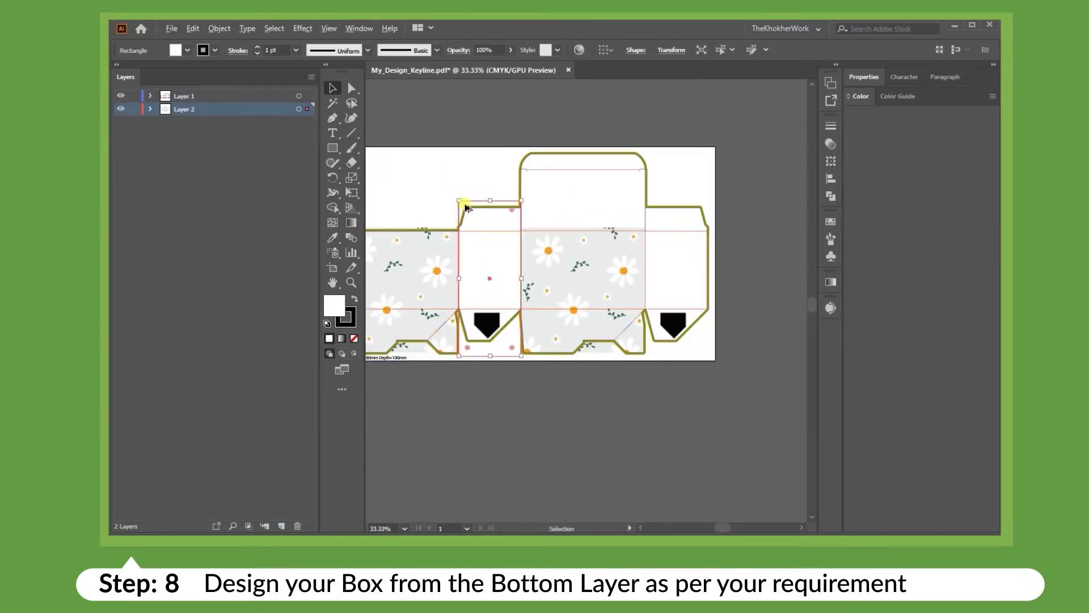
pyautogui.doubleClick(334, 305)
pyautogui.press('Return')
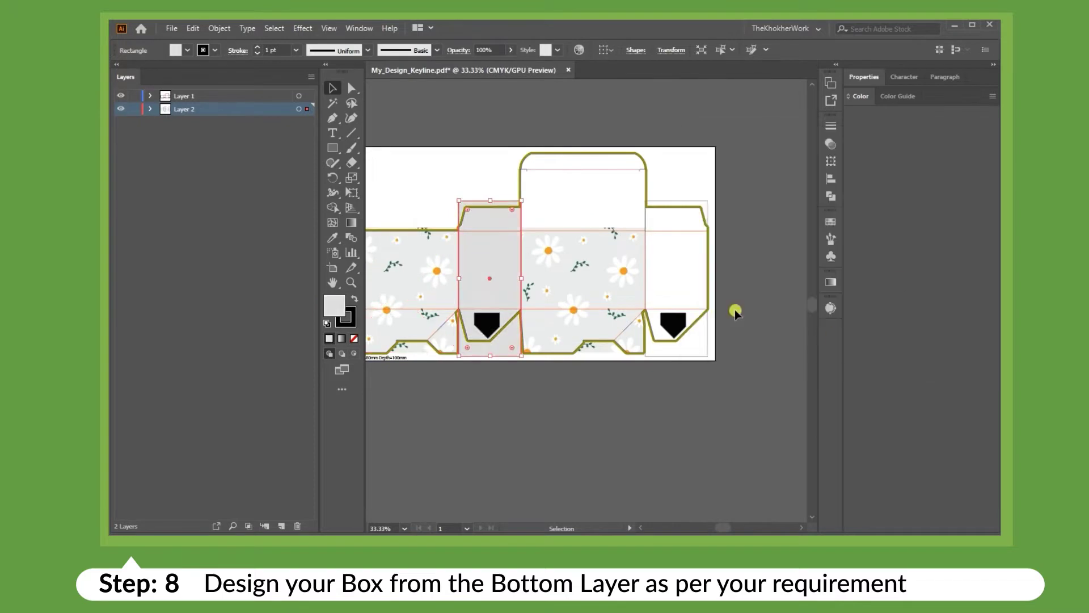
# Draw grey rectangles over the right side panel and top flap, then select the keyline layer.
pyautogui.click(712, 170)
pyautogui.press('m')
pyautogui.moveTo(517, 151); pyautogui.dragTo(646, 230)
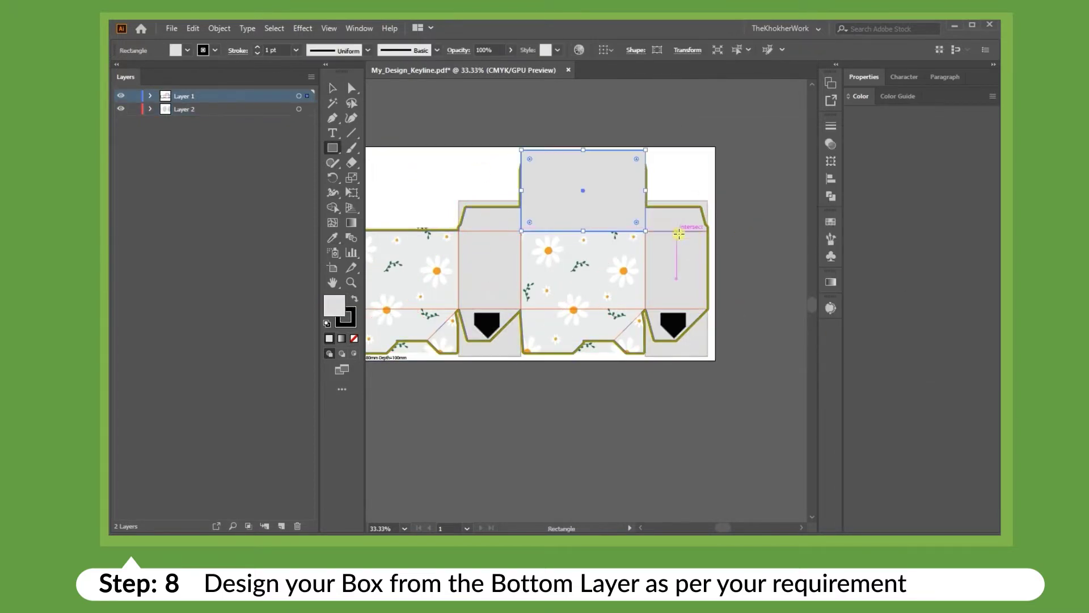
pyautogui.press('v')
pyautogui.click(456, 134)
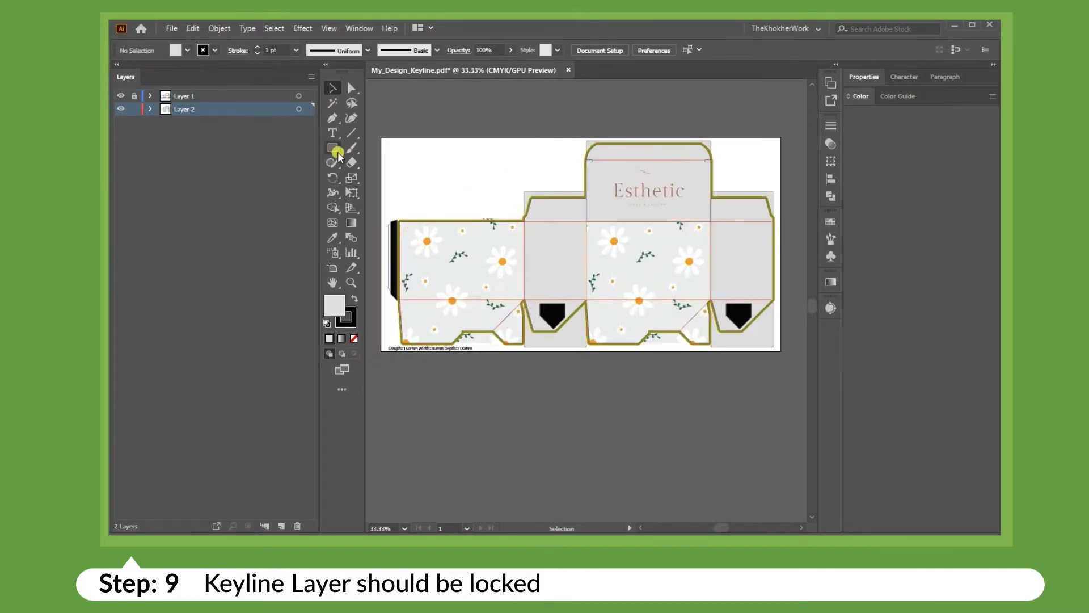
# Draw a circle on the left side panel, hide the keyline layer, and start a PDF Save As.
pyautogui.moveTo(481, 288); pyautogui.dragTo(462, 255)
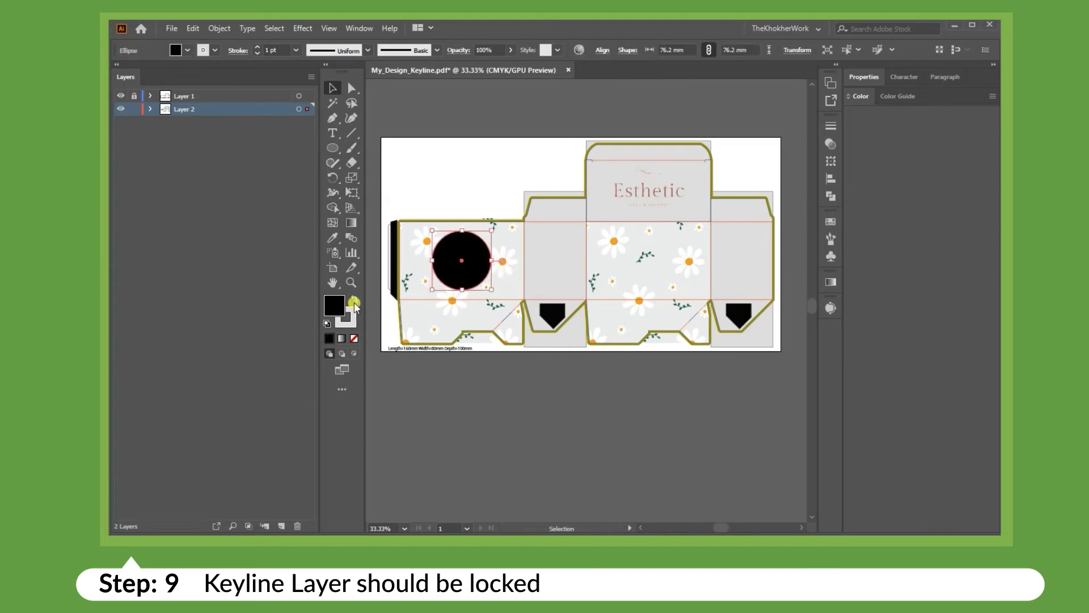
pyautogui.press('v')
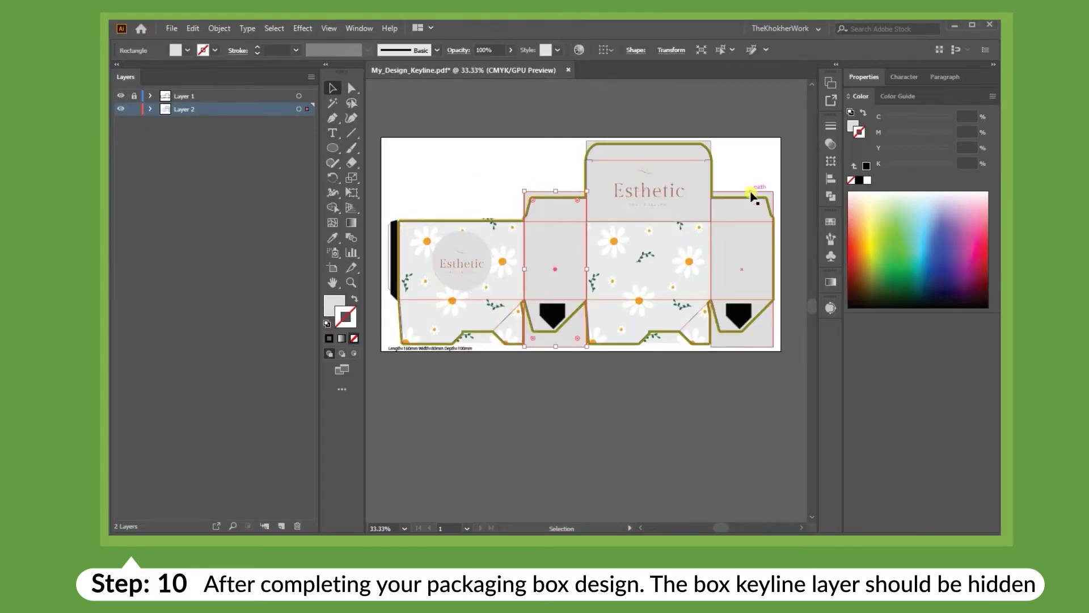
pyautogui.click(645, 152)
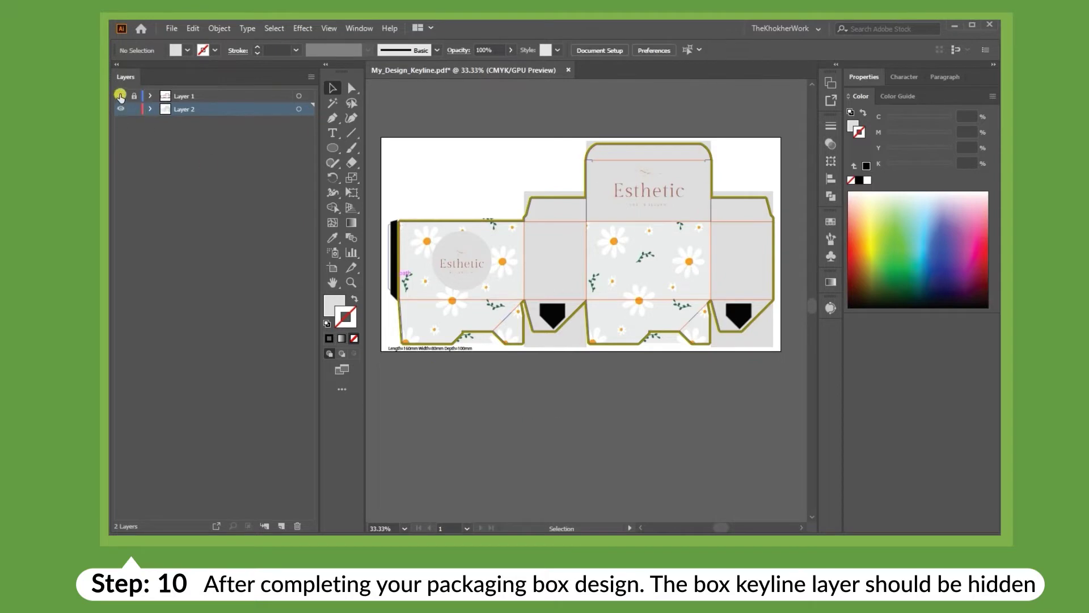
pyautogui.click(121, 95)
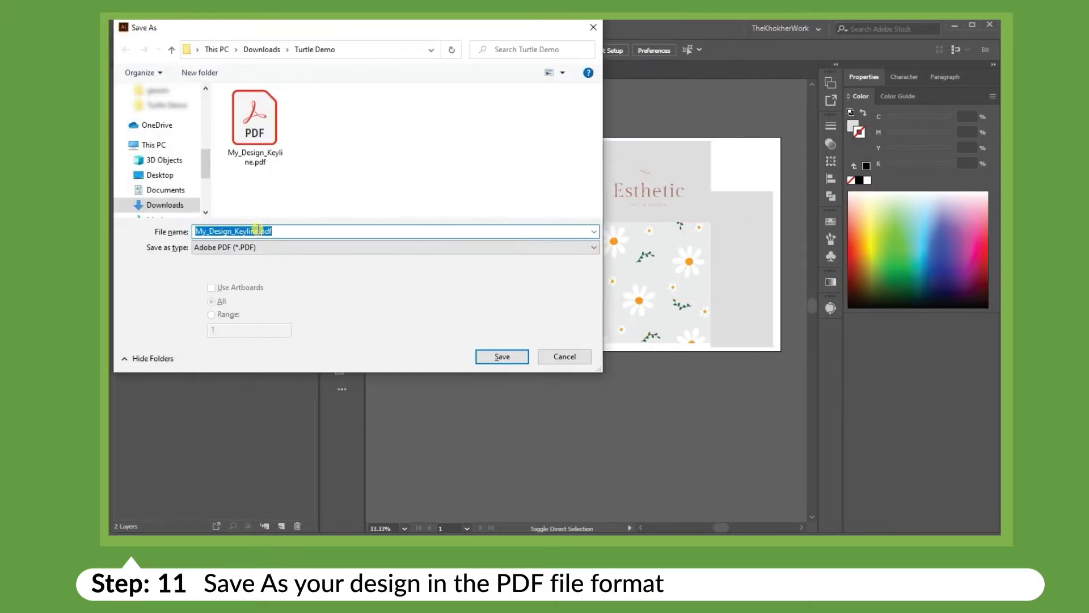
pyautogui.click(257, 231)
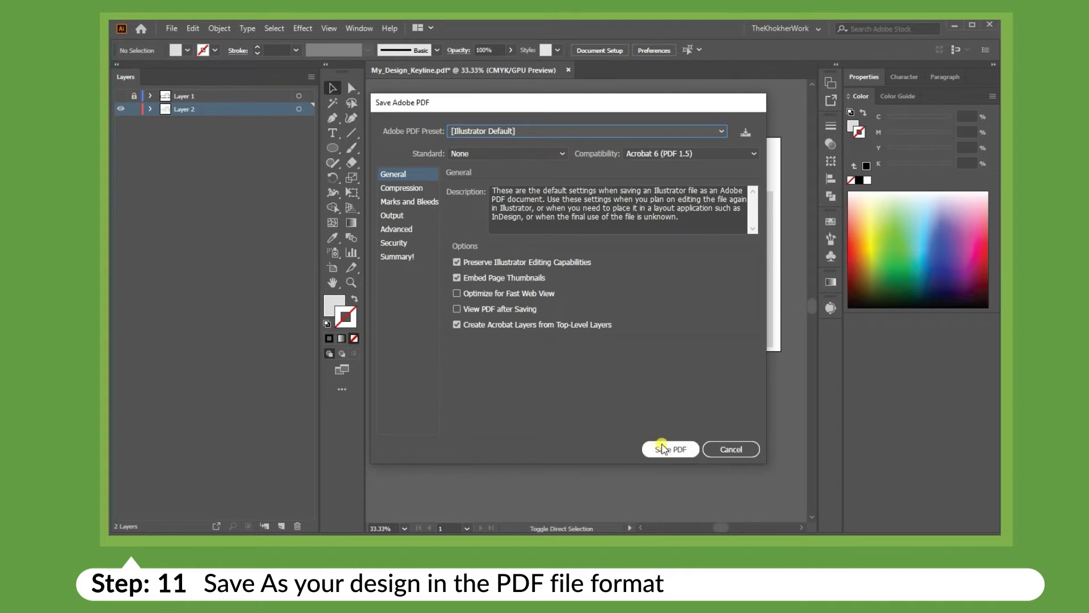
# Save My_Design_Artwork.pdf with the default Adobe PDF settings.
pyautogui.click(662, 443)
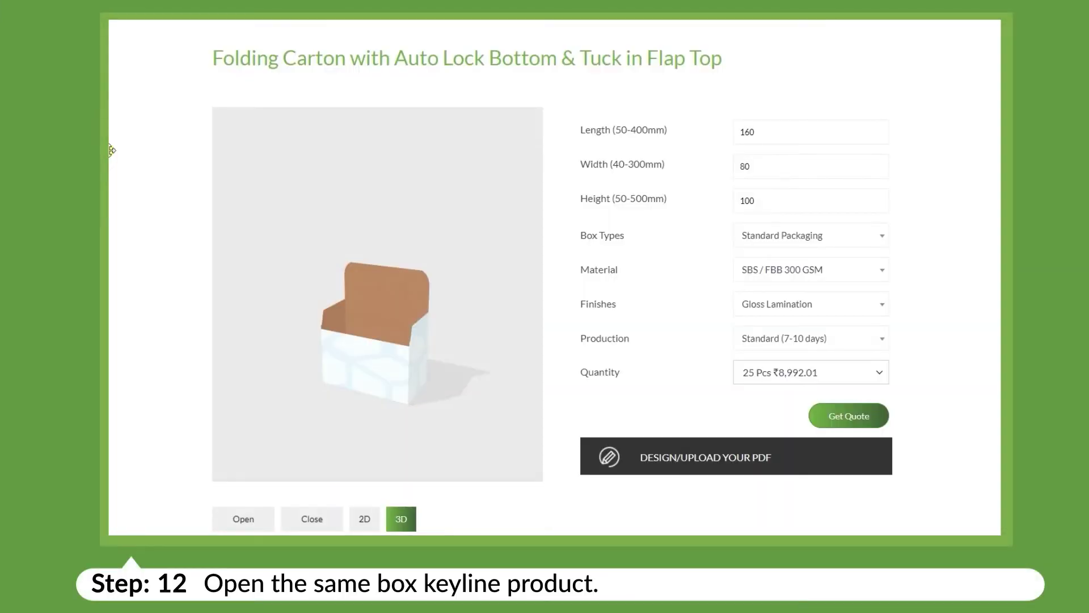
# Check Length 160, Width 80 and Height 100, get a quote, and launch DESIGN/UPLOAD YOUR PDF.
pyautogui.click(771, 129)
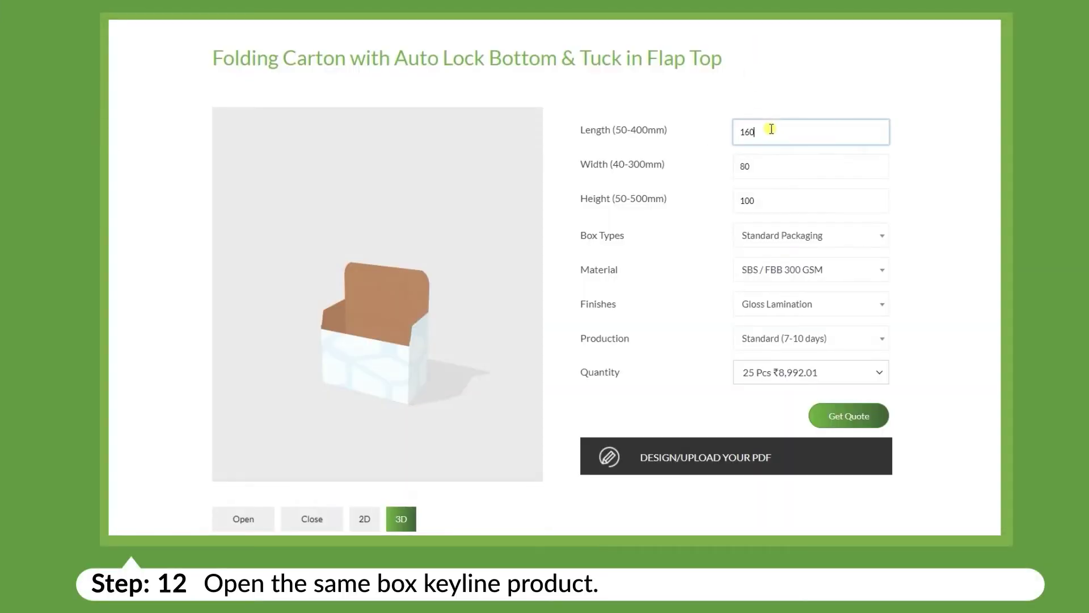
pyautogui.click(776, 173)
pyautogui.click(771, 199)
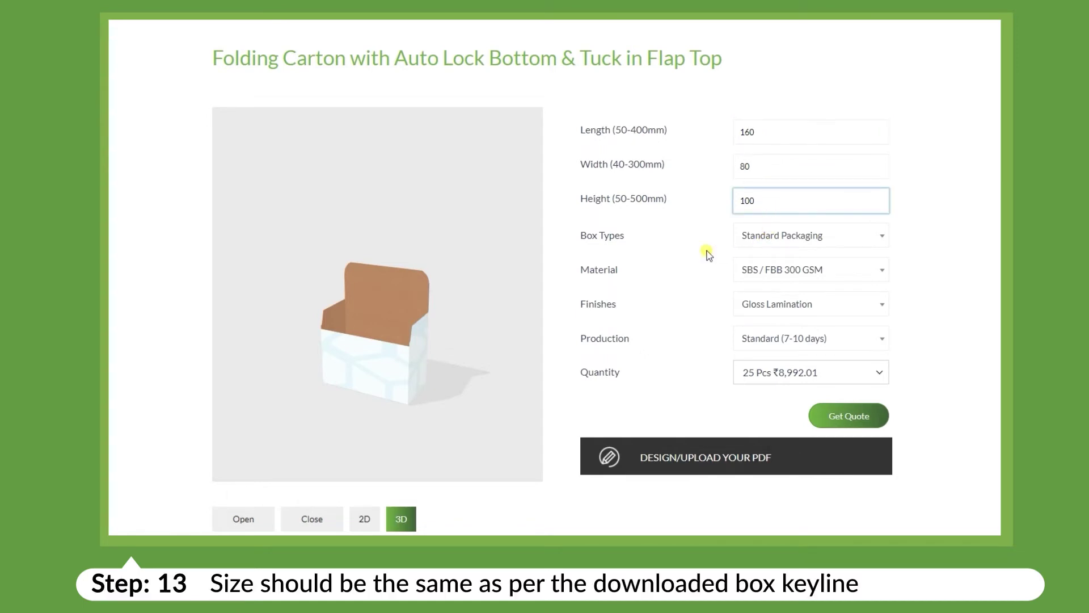
pyautogui.click(856, 421)
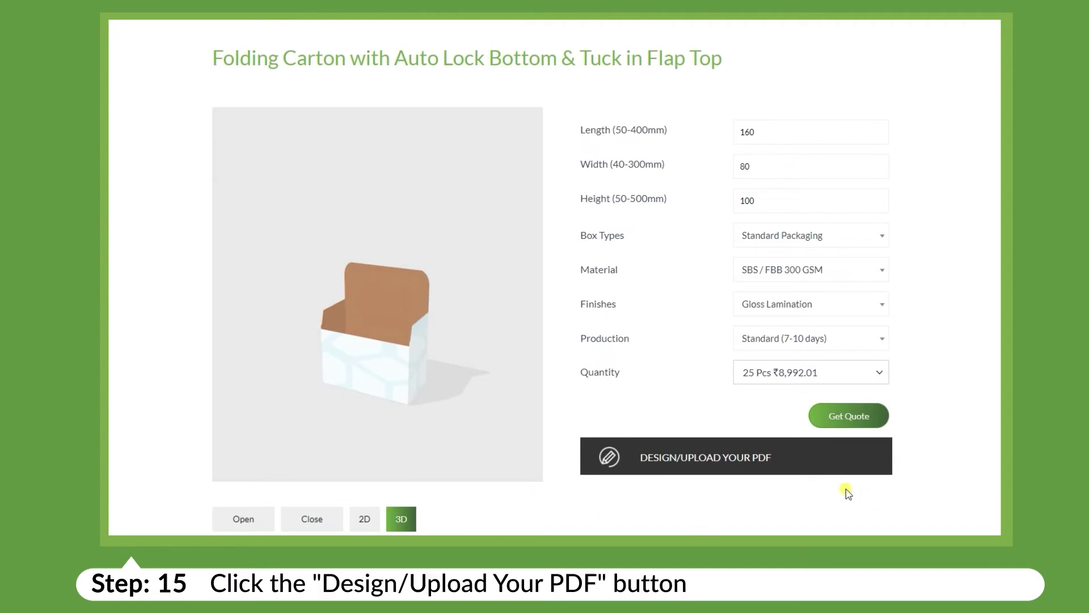
pyautogui.click(868, 464)
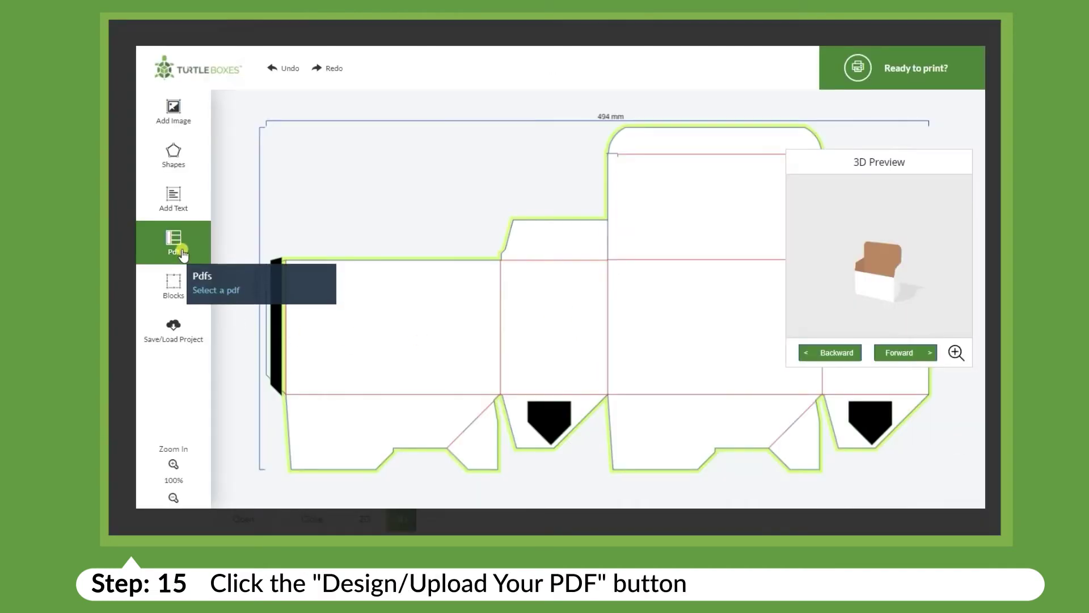
# Upload My_Design_Artwork.pdf through the Pdf tab and move it to the template's upper-left.
pyautogui.click(175, 244)
pyautogui.click(327, 114)
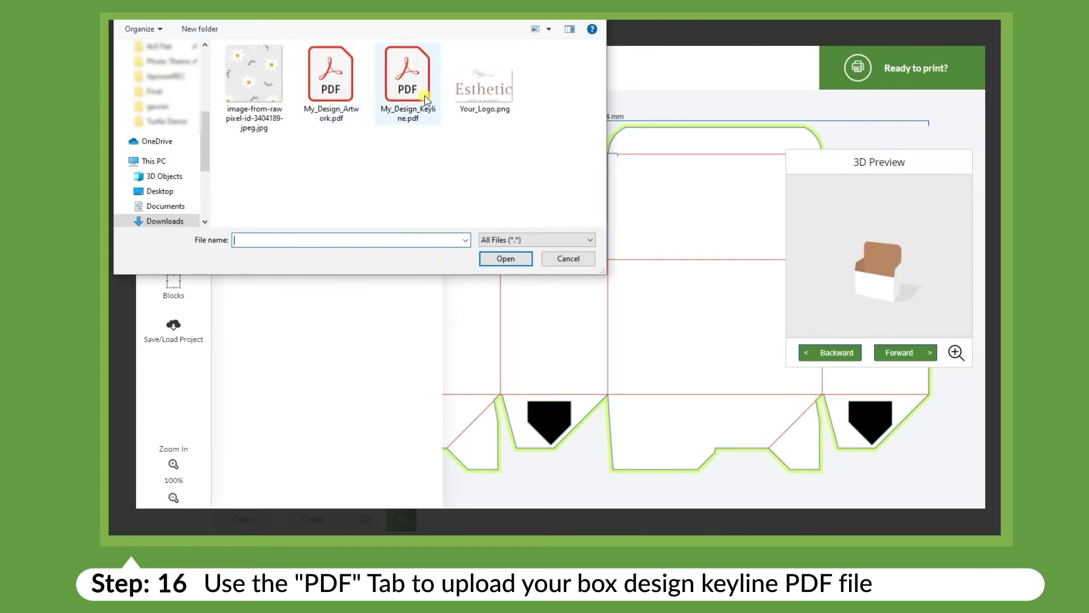
pyautogui.click(349, 102)
pyautogui.click(502, 257)
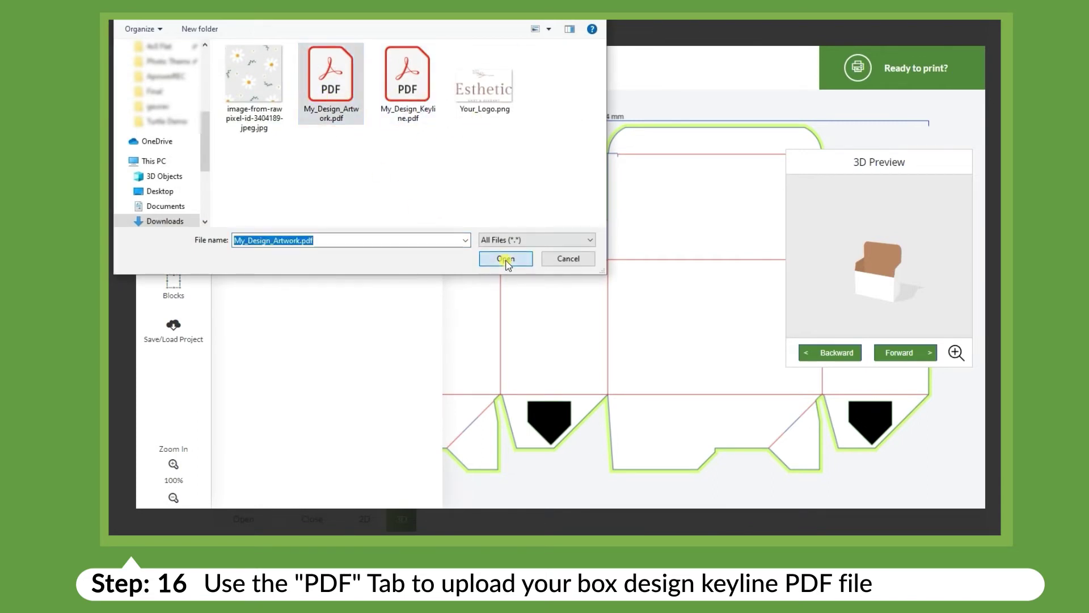
pyautogui.click(640, 293)
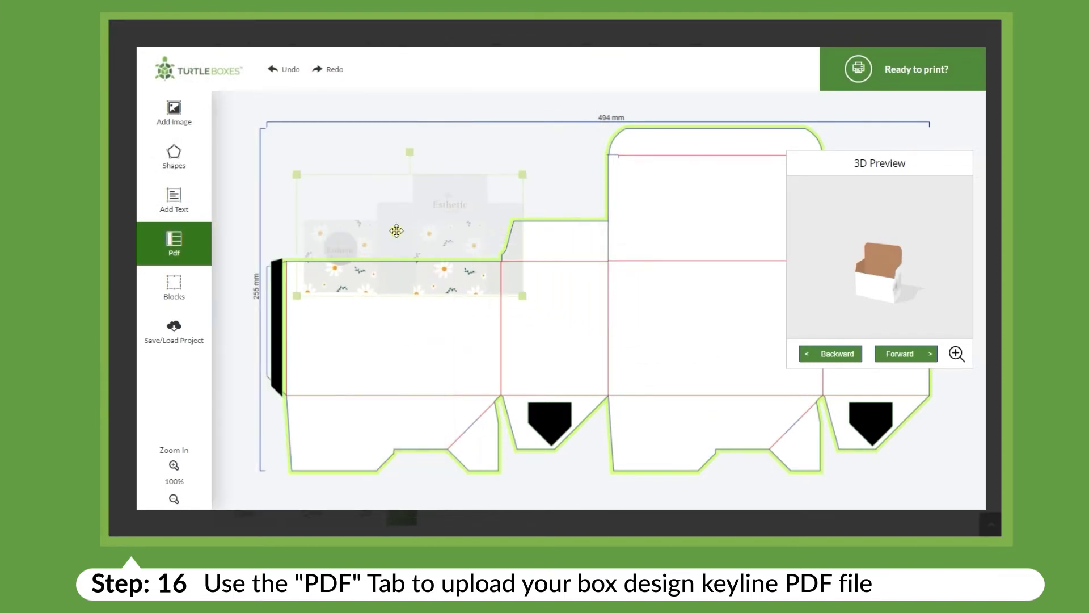
pyautogui.moveTo(592, 307); pyautogui.dragTo(360, 173)
# Scale the artwork over the whole template, nudge it into alignment, and zoom the 3D preview.
pyautogui.moveTo(479, 216); pyautogui.dragTo(962, 483)
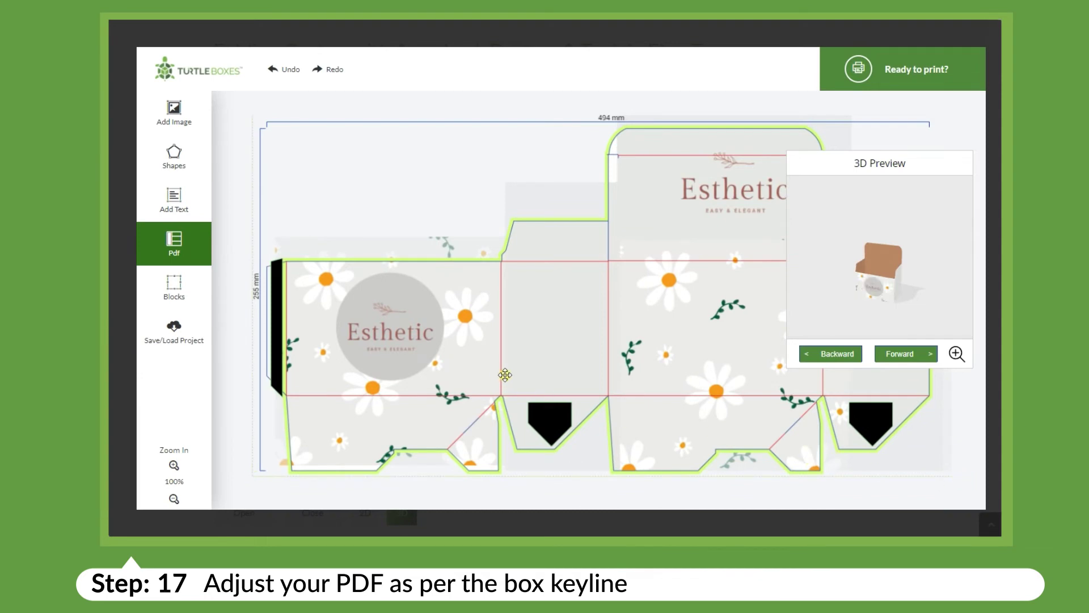
pyautogui.moveTo(471, 309); pyautogui.dragTo(454, 321)
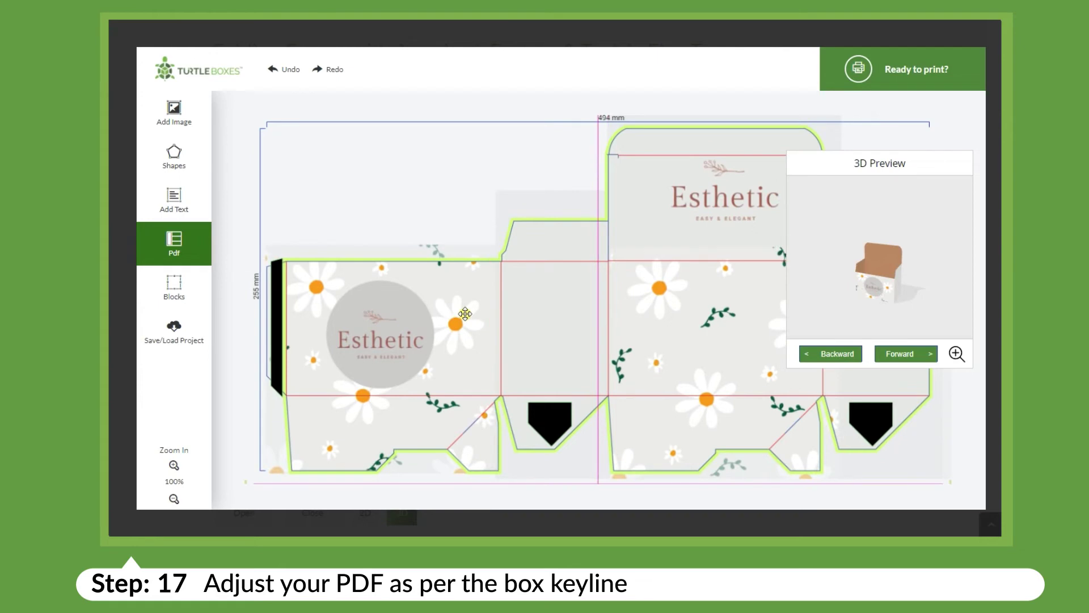
pyautogui.click(619, 333)
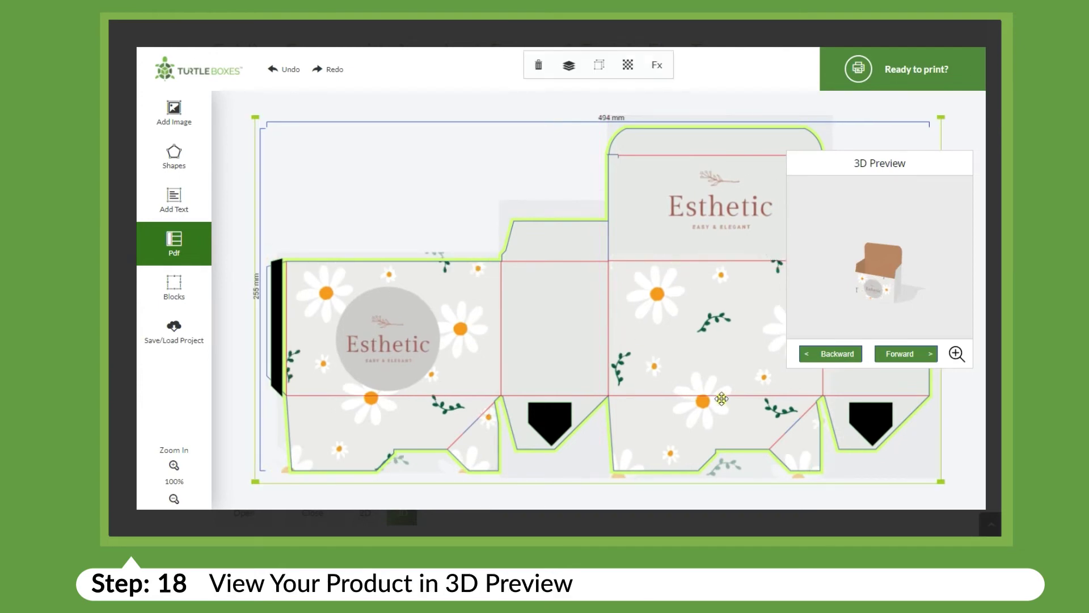
pyautogui.click(956, 354)
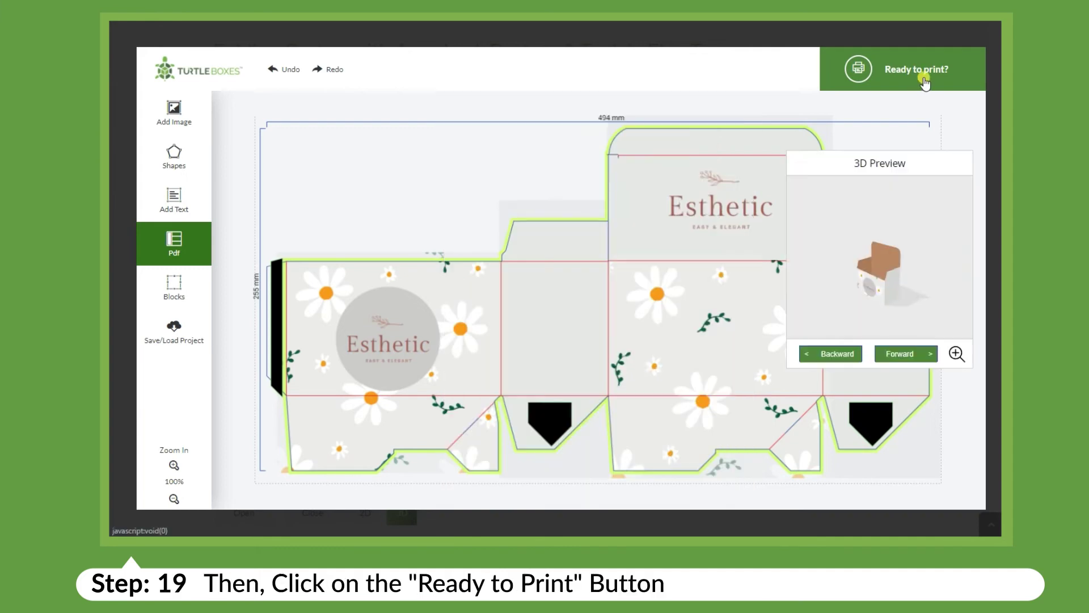
pyautogui.click(919, 73)
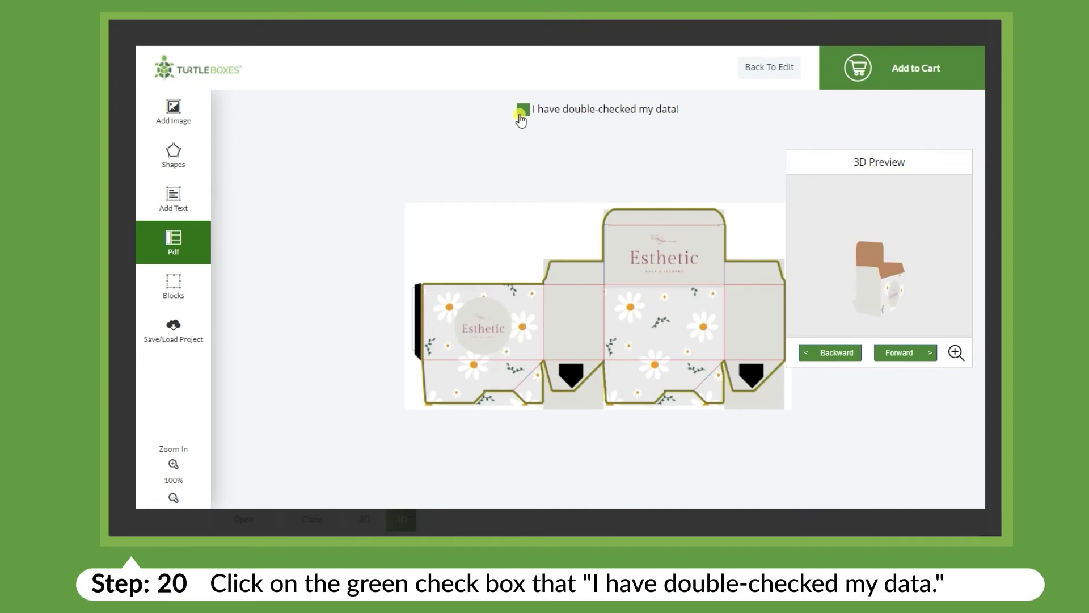
# Tick 'I have double-checked my data!' on the print review.
pyautogui.click(522, 110)
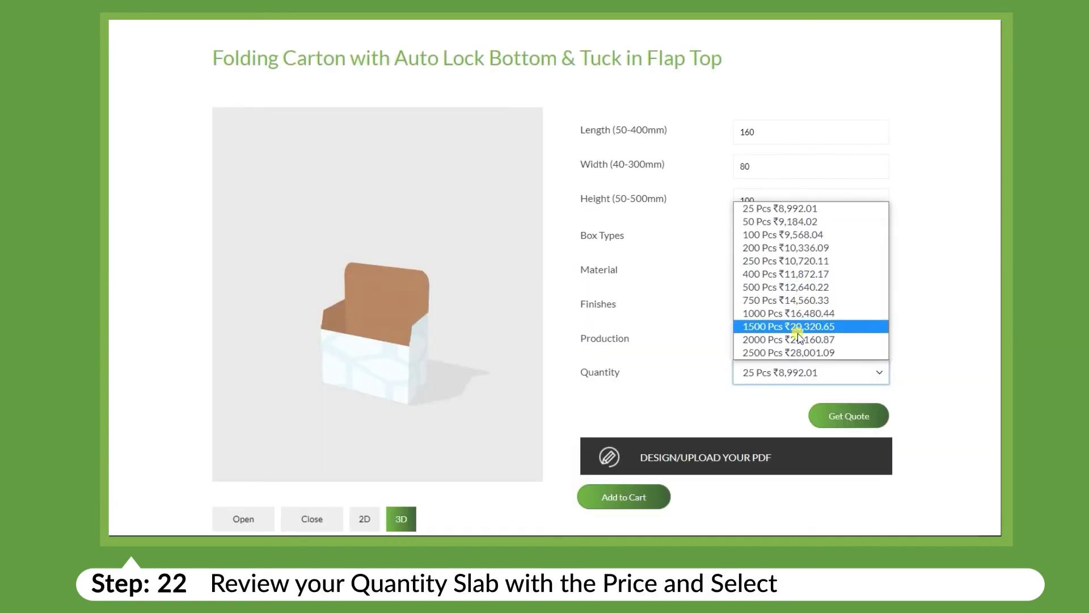
# Confirm the defaults: 25 pieces, Standard Packaging, SBS / FBB 300 GSM, Gloss Lamination.
pyautogui.click(694, 209)
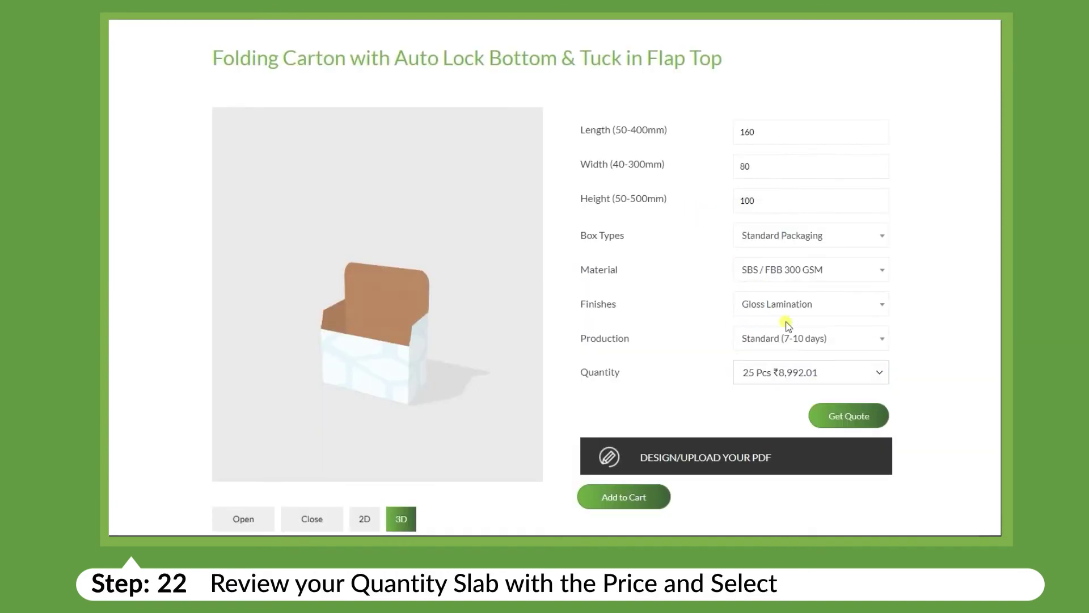
pyautogui.click(764, 239)
pyautogui.click(765, 242)
pyautogui.click(770, 270)
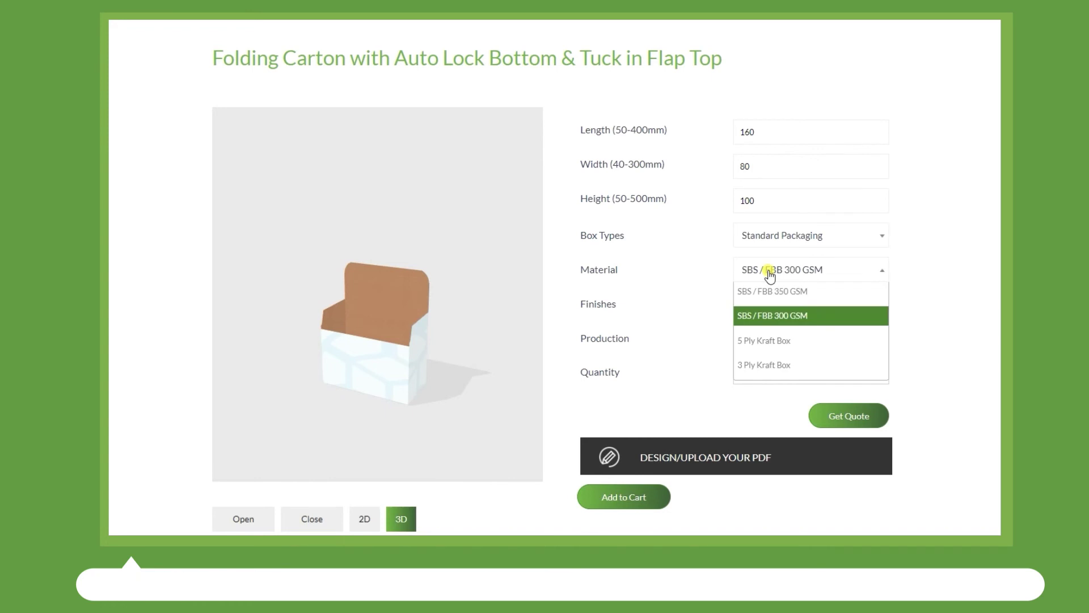
pyautogui.click(770, 271)
pyautogui.click(774, 306)
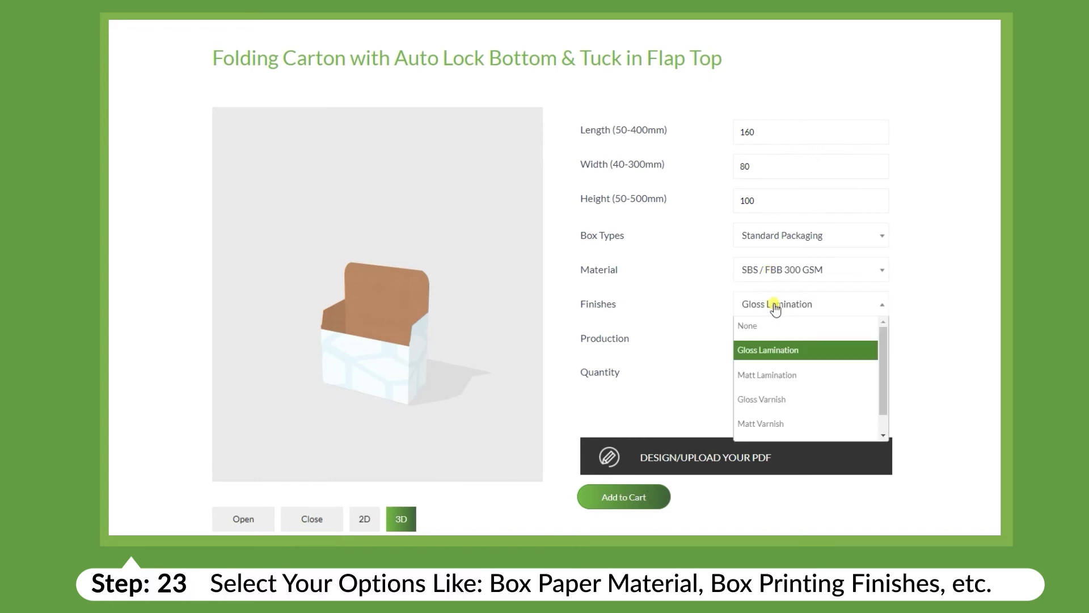
pyautogui.click(775, 307)
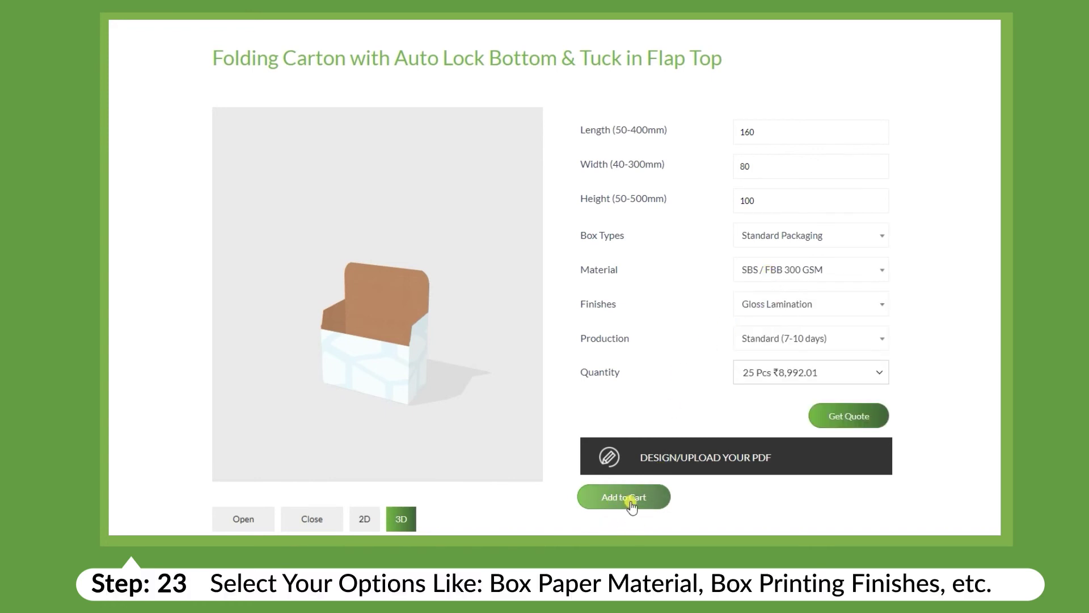